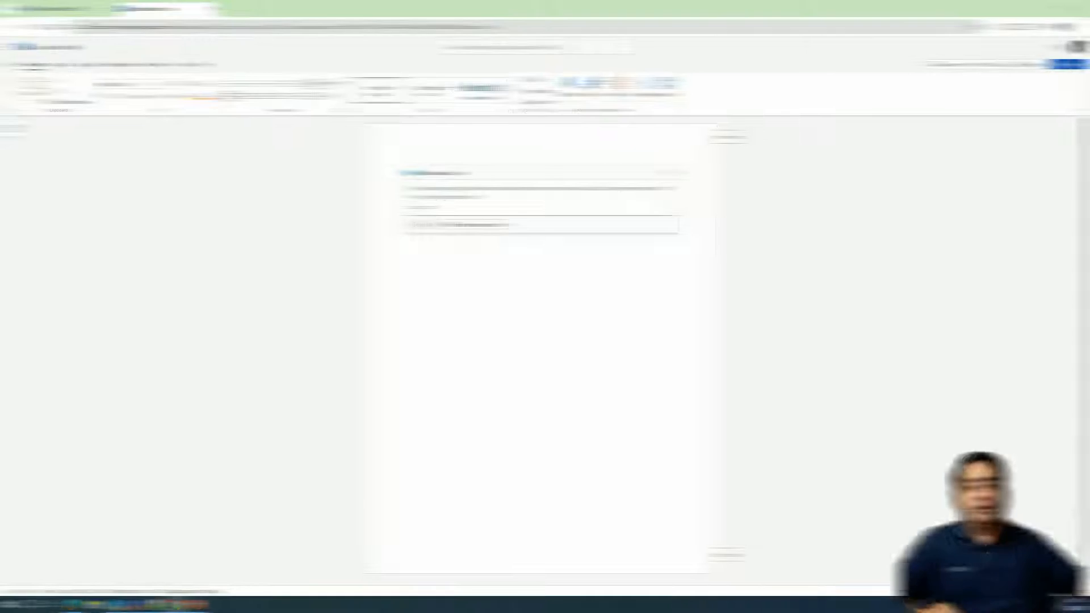
- Generate a Copilot draft from the prompt "Create a proposal that makes a case to expand our coffee product to Europe."
left_click(454, 196)
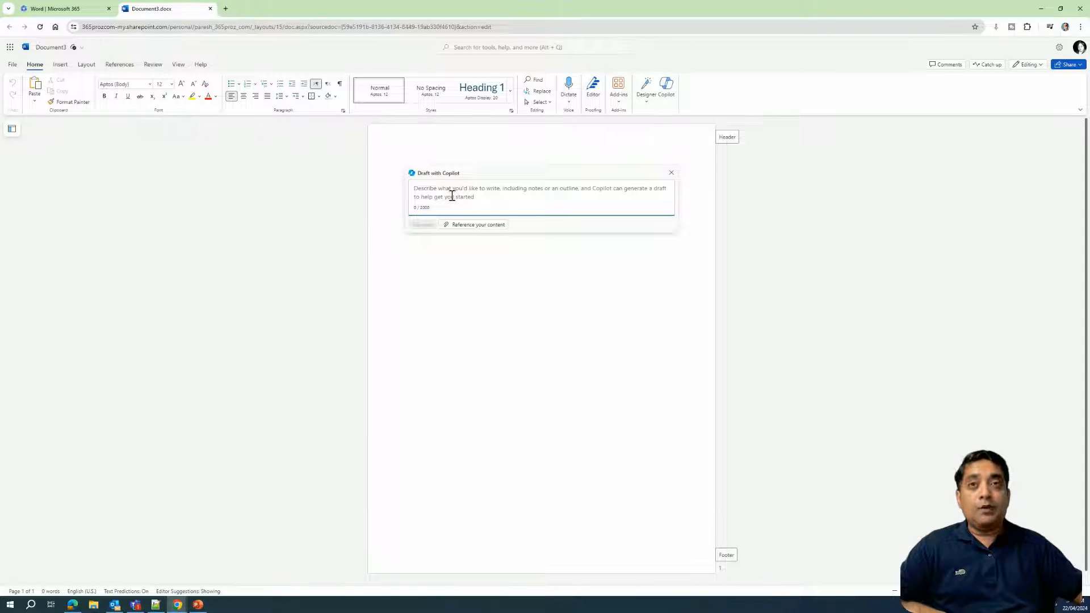
type("Create a proposal that makes a case to expand our coffee product to Europe.")
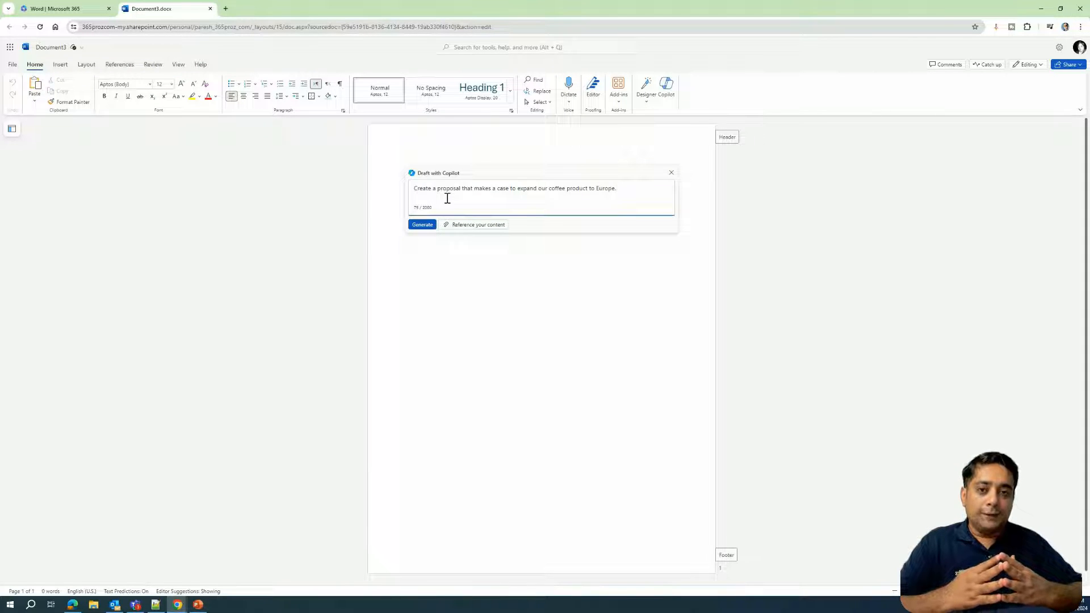
left_click(421, 225)
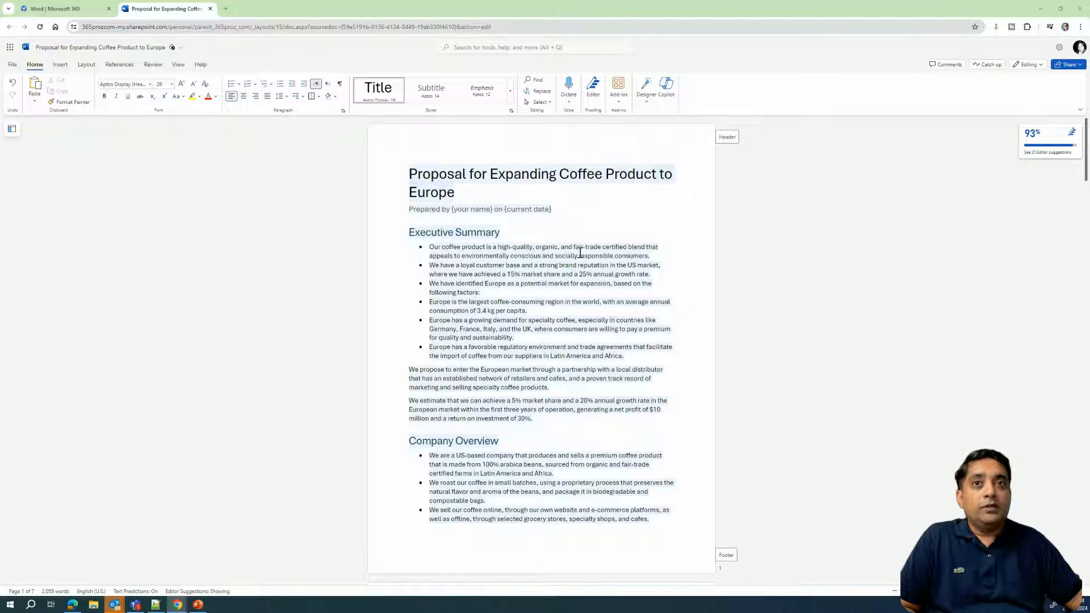
- Delete the entire text of the generated proposal draft from the document
scroll(580, 252, "down", 6)
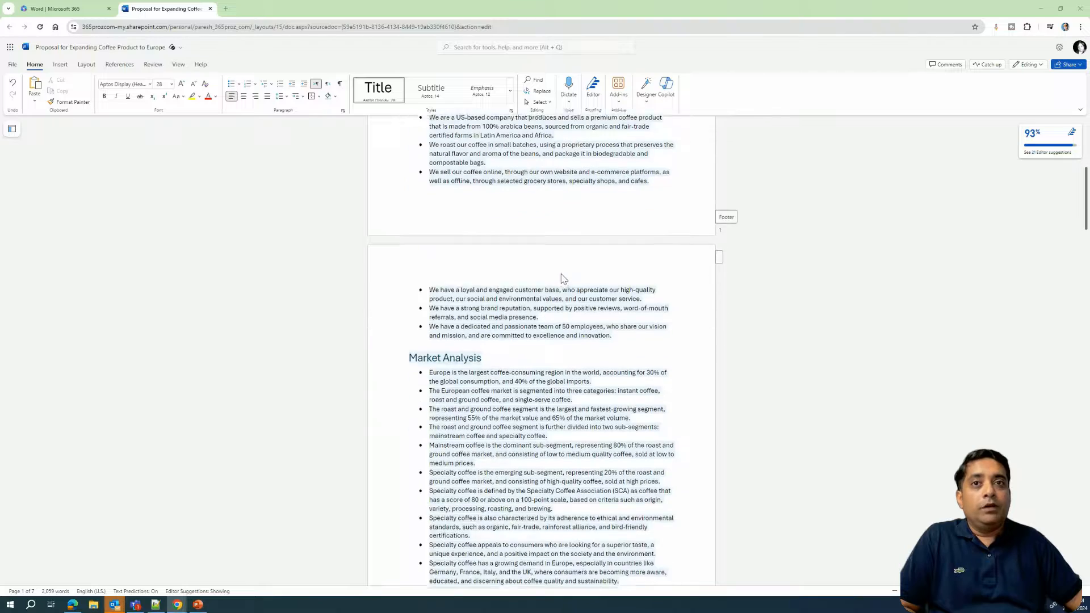
scroll(562, 278, "down", 8)
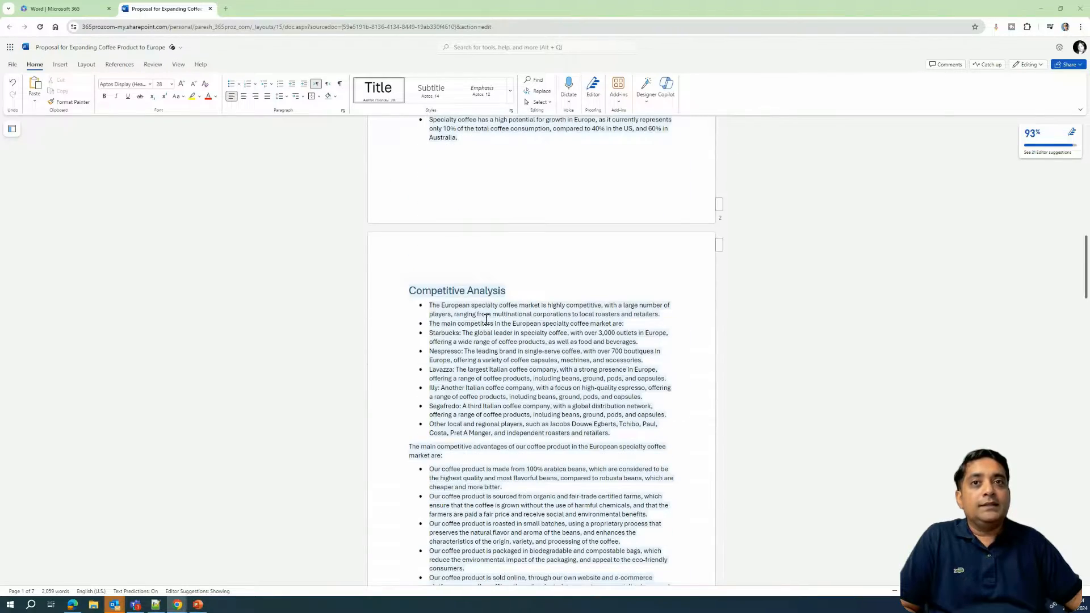
scroll(487, 319, "down", 12)
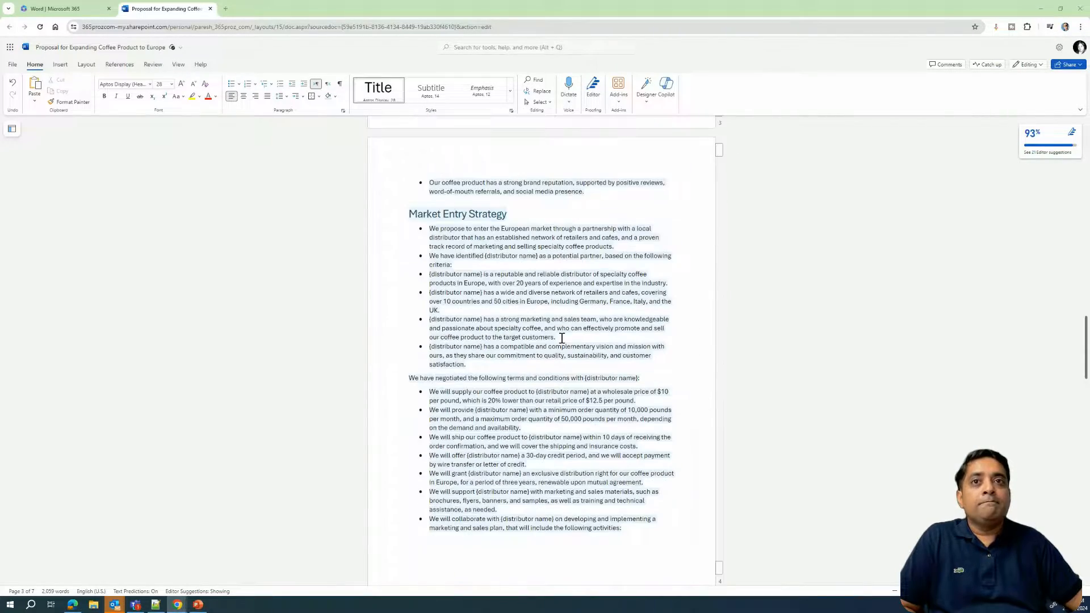
scroll(565, 339, "down", 7)
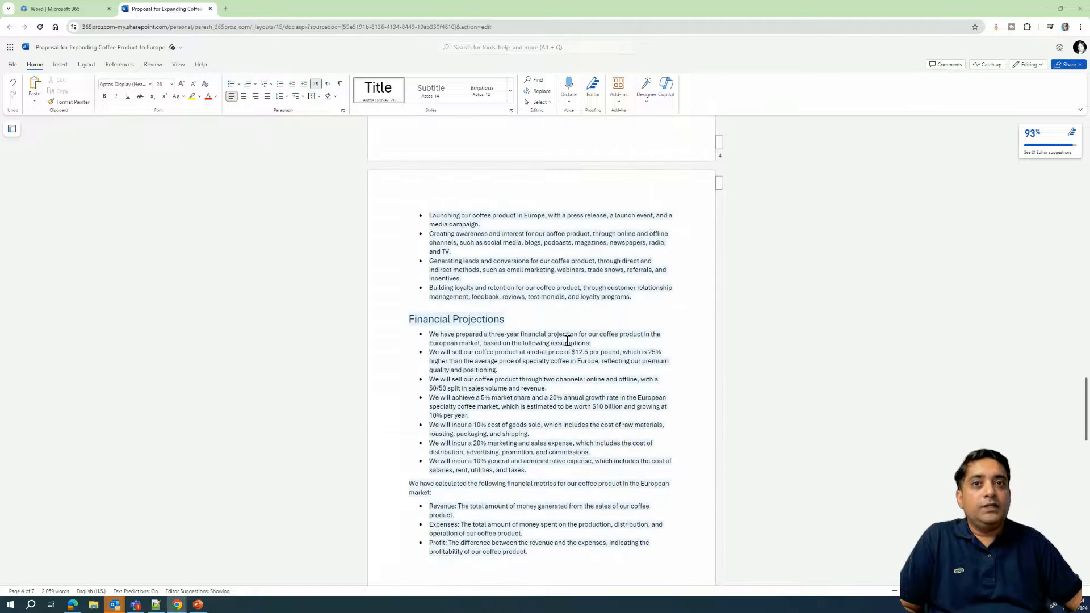
scroll(568, 341, "down", 10)
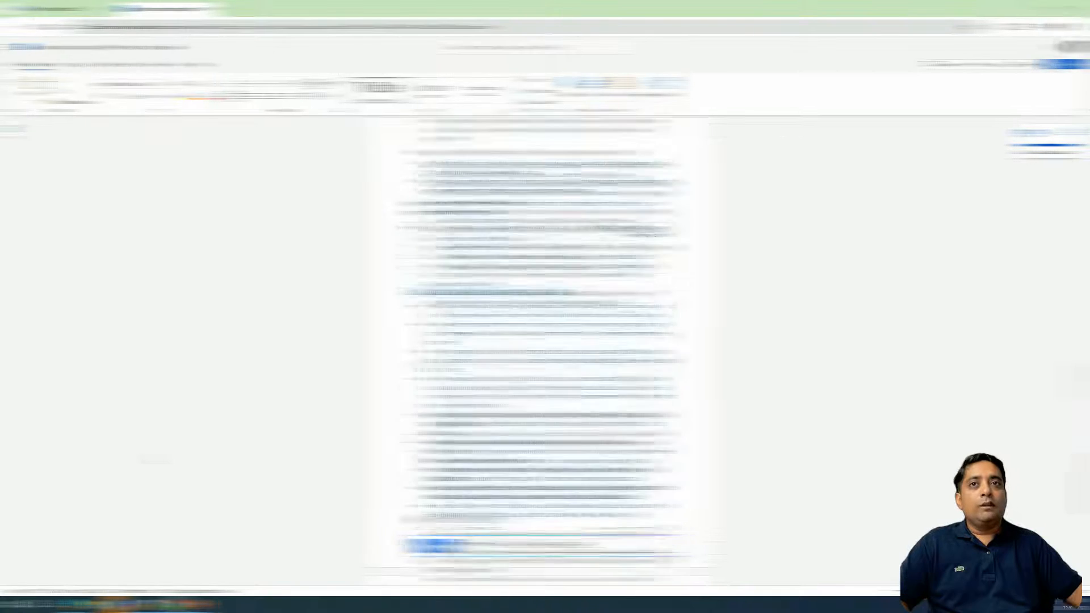
scroll(601, 348, "up", 2)
key("ctrl+a")
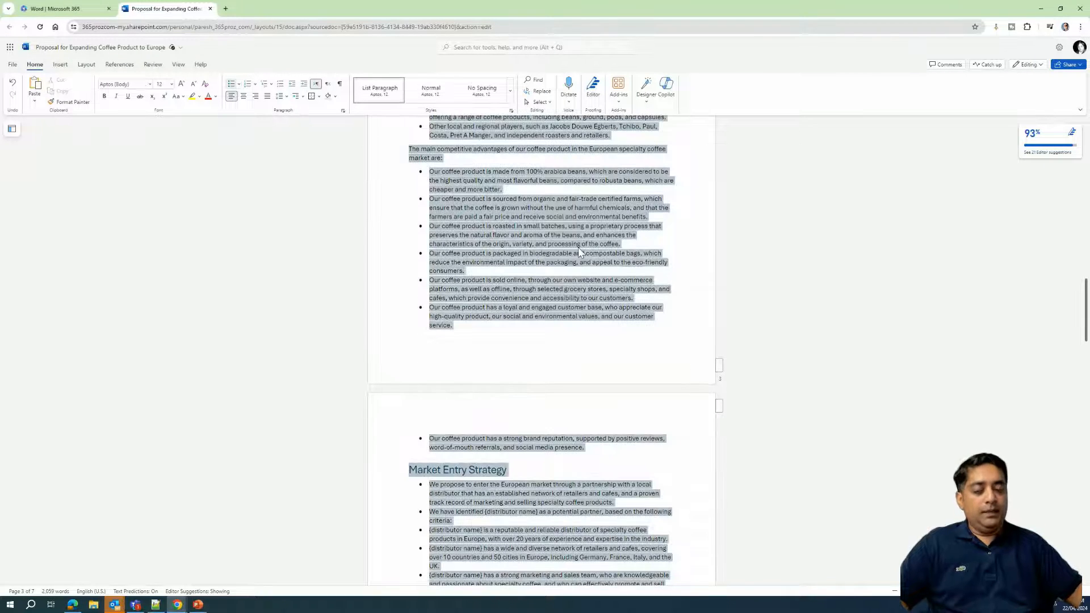
key("Delete")
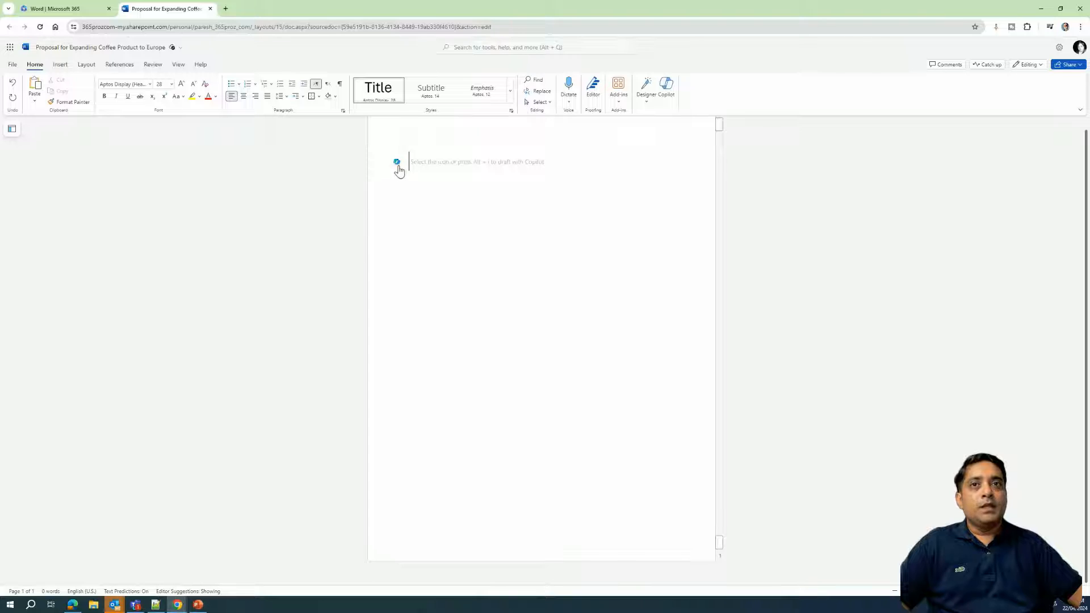
- Generate a Copilot draft of the Europe coffee proposal from a pasted prompt with product details and an outline from Executive Summary to Marketing and Sales Strategy
left_click(397, 163)
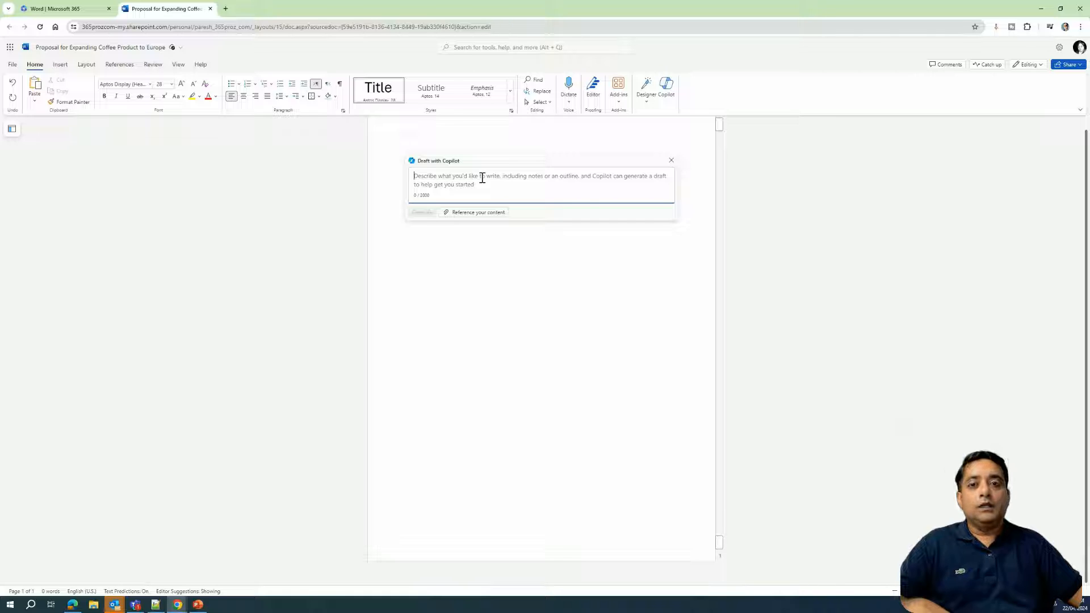
key("ctrl+v")
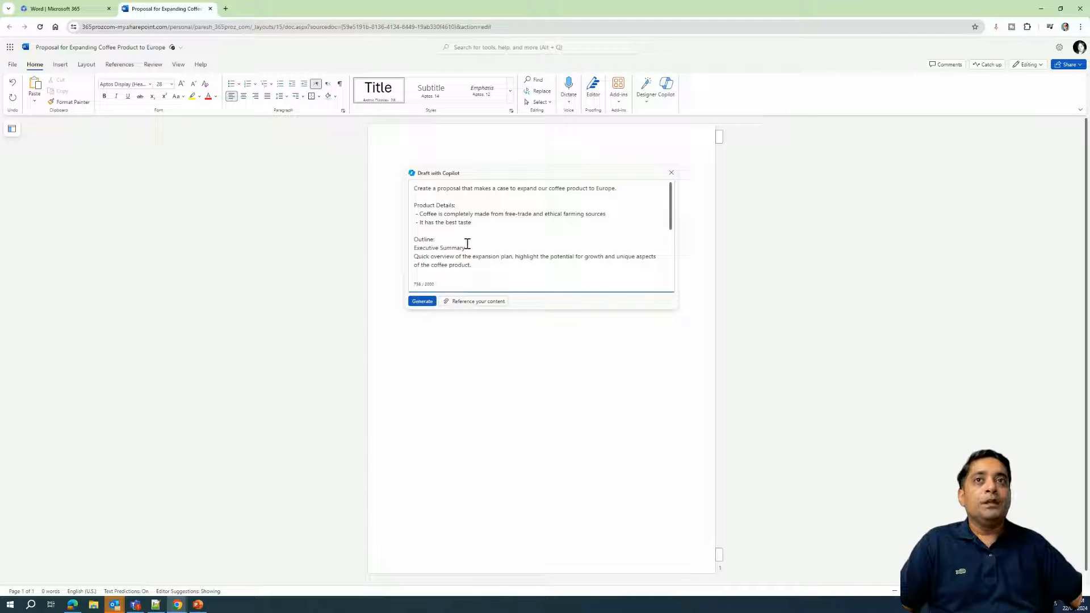
scroll(452, 239, "down", 1)
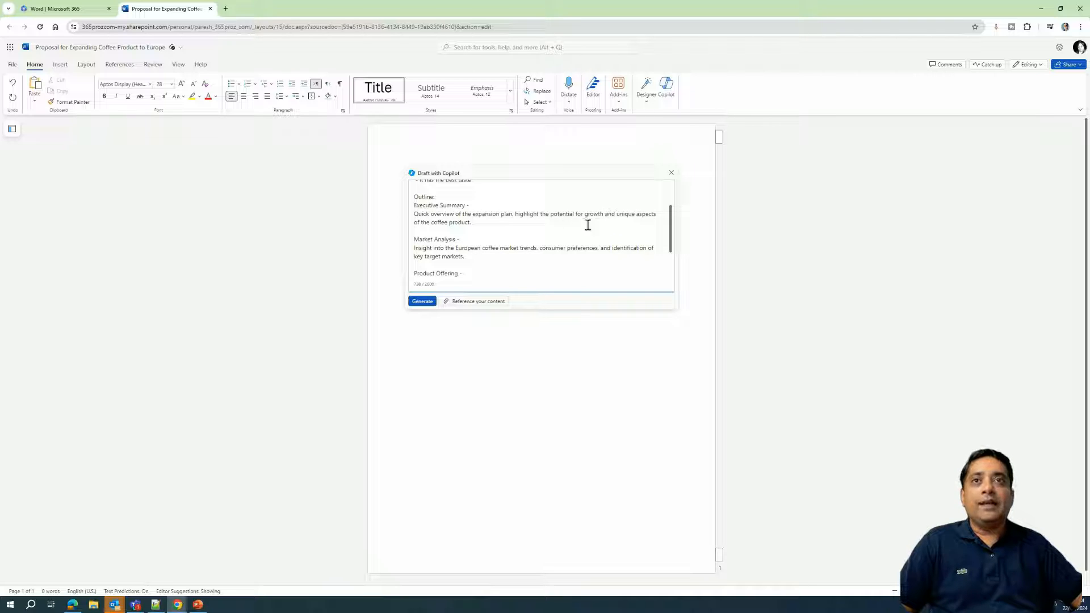
scroll(496, 228, "down", 2)
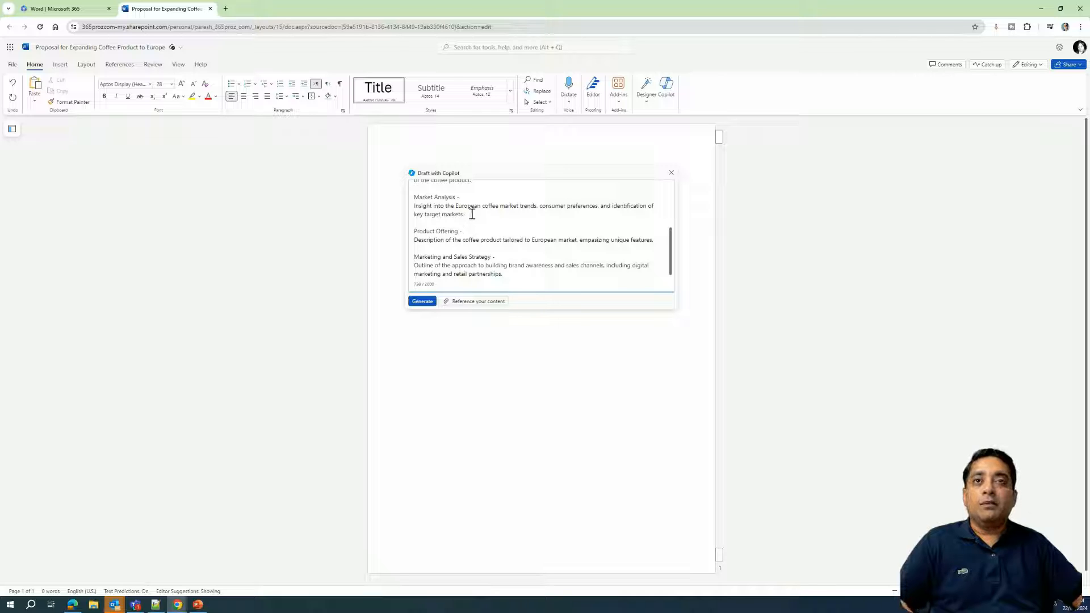
scroll(468, 220, "down", 1)
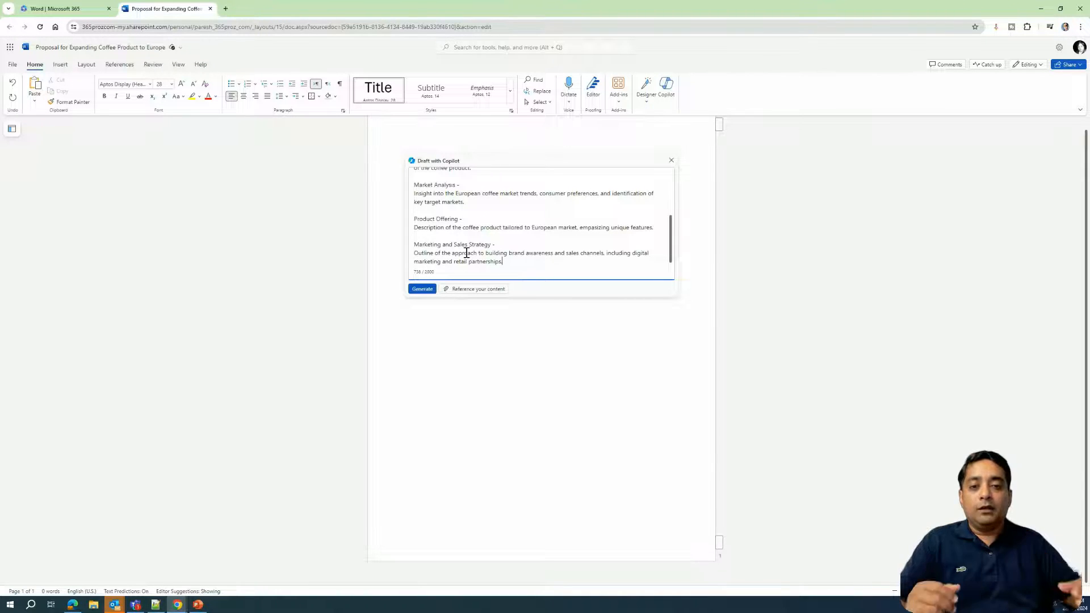
left_click(422, 290)
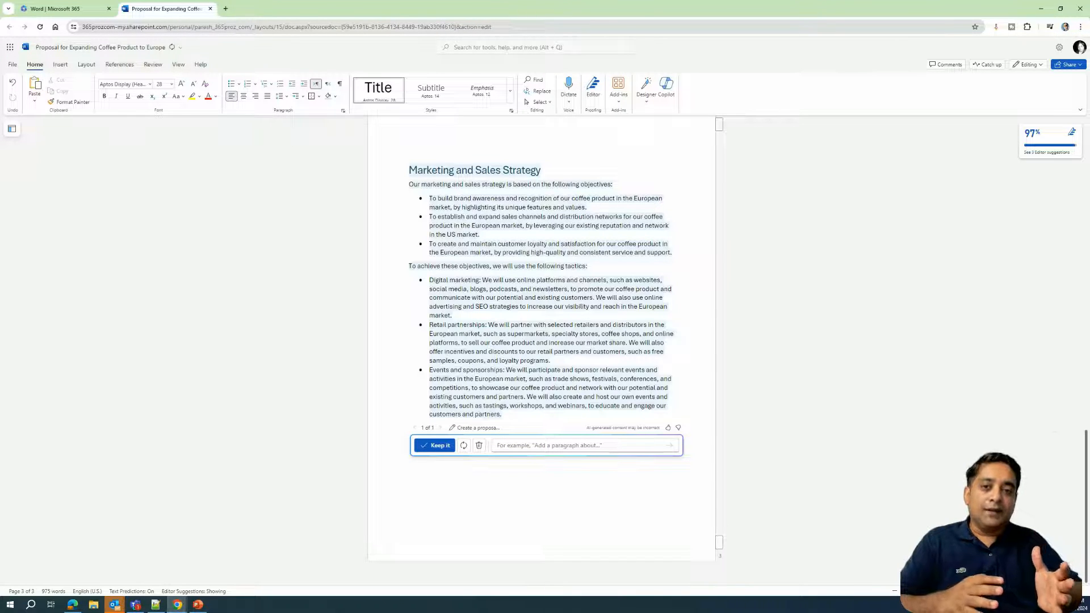
- Review the generated proposal's Executive Summary, Market Analysis, Product Offering, and Marketing and Sales Strategy sections against the requested outline
scroll(582, 276, "up", 1)
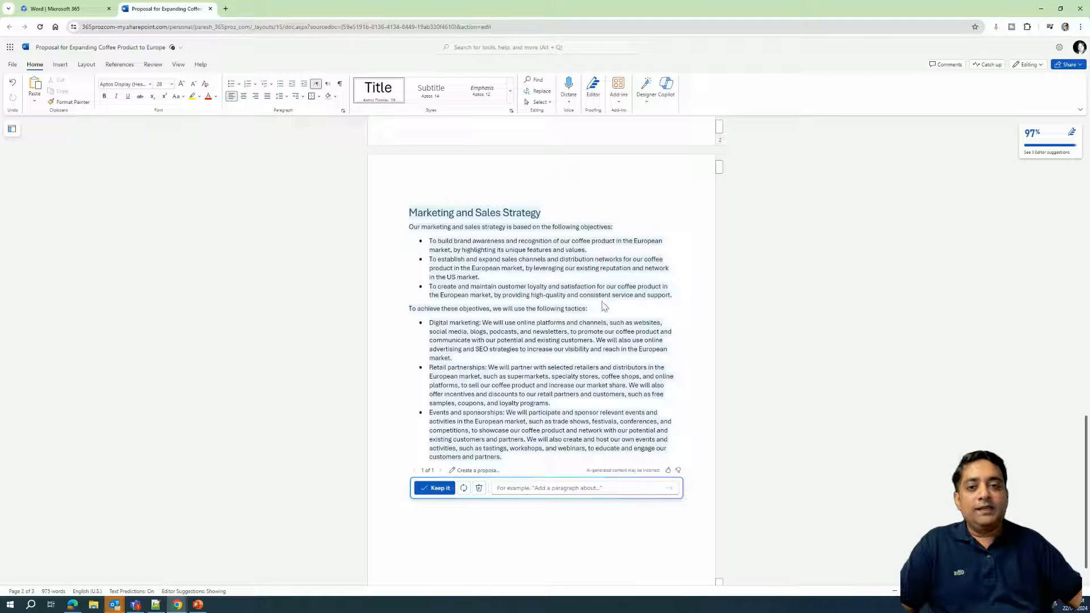
scroll(607, 301, "up", 5)
scroll(604, 307, "up", 12)
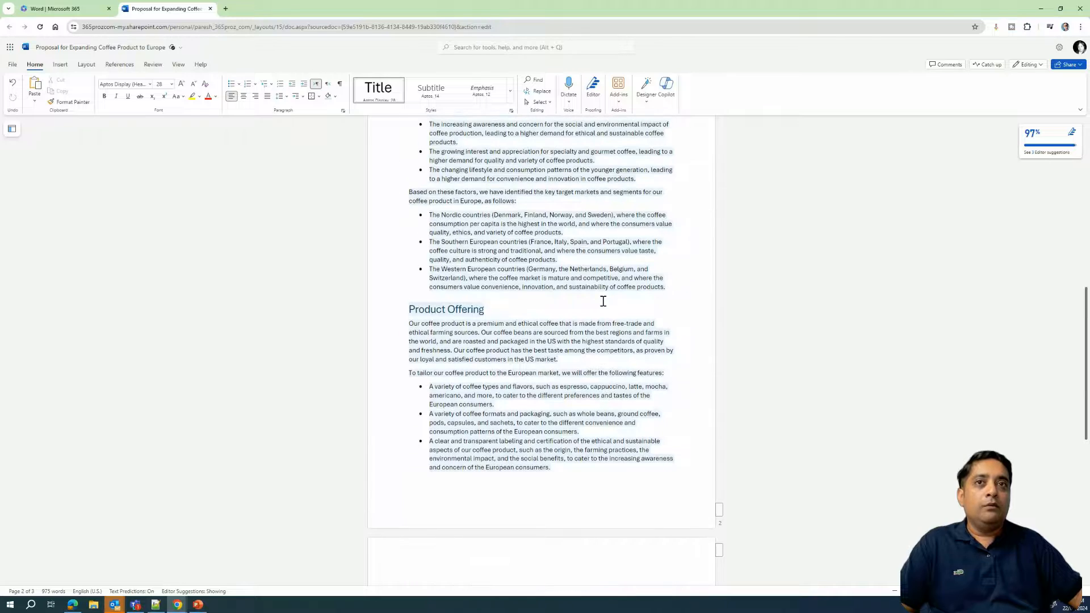
scroll(603, 301, "up", 1)
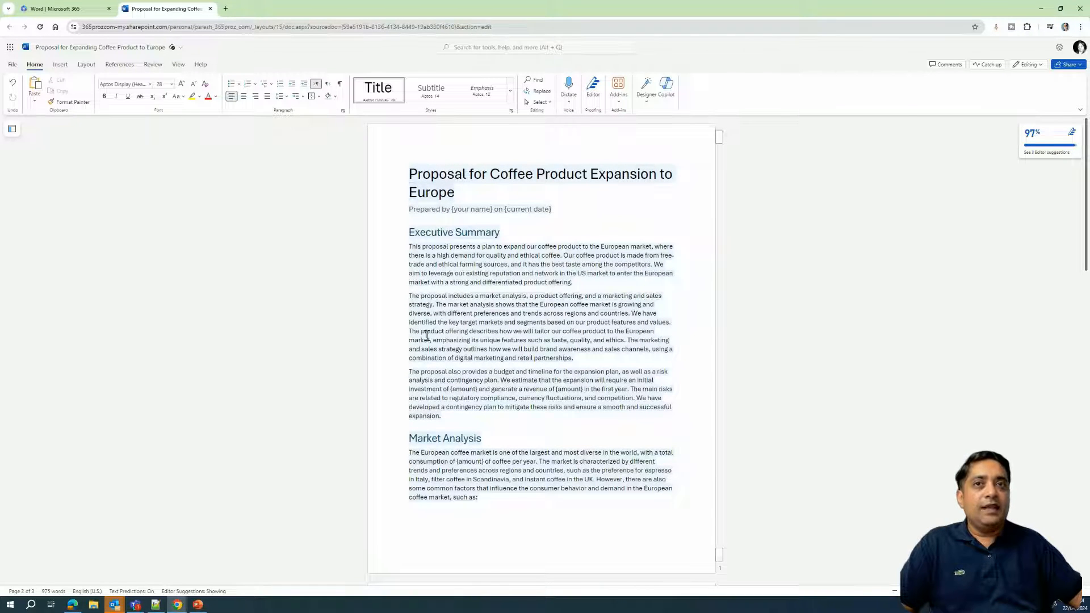
scroll(478, 441, "down", 5)
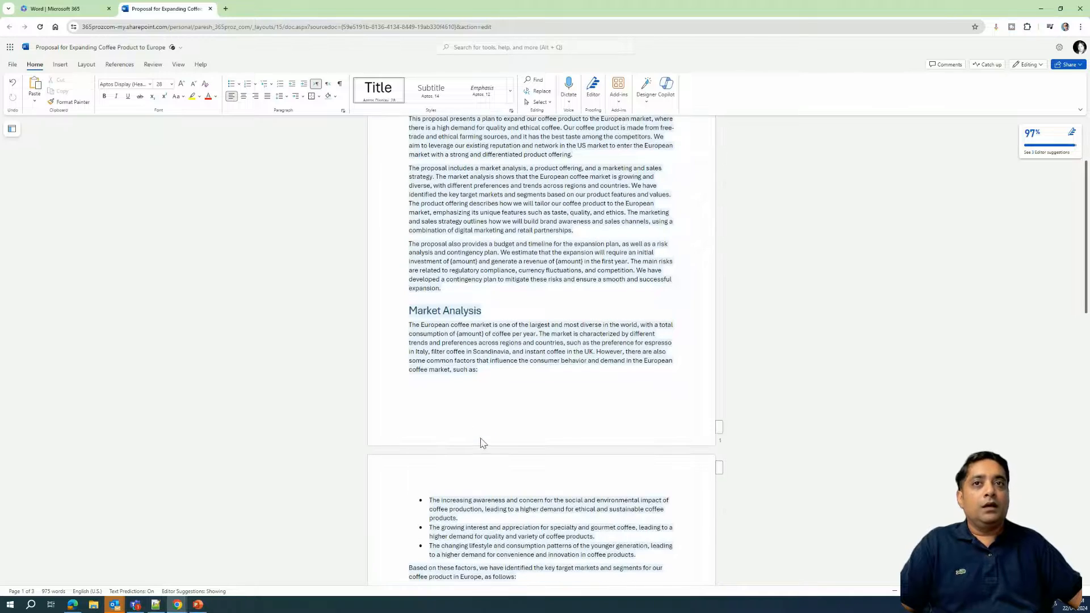
scroll(482, 436, "down", 2)
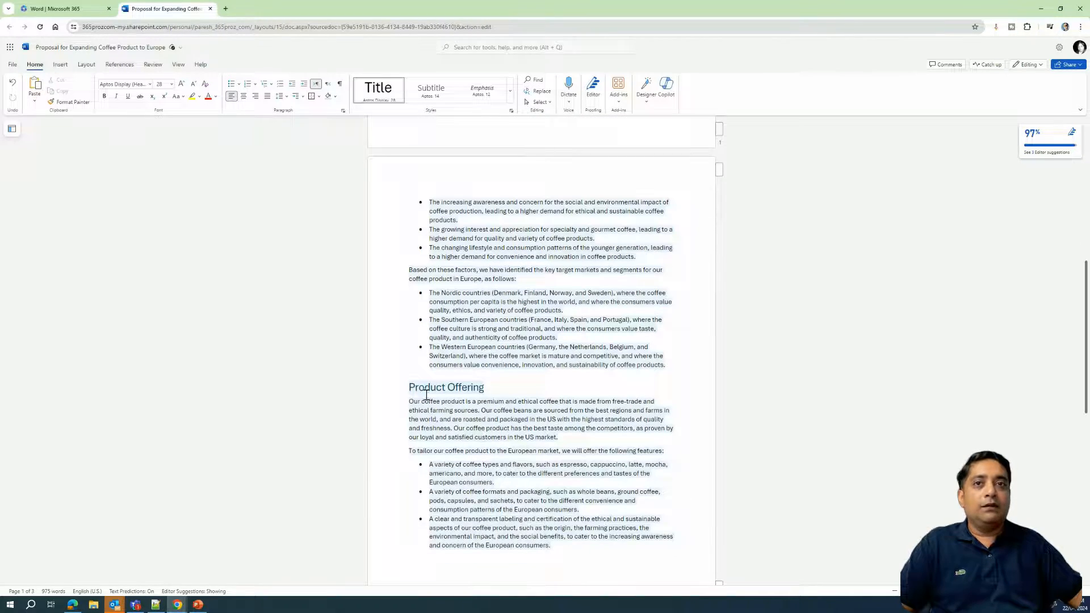
scroll(480, 391, "down", 2)
scroll(480, 391, "down", 5)
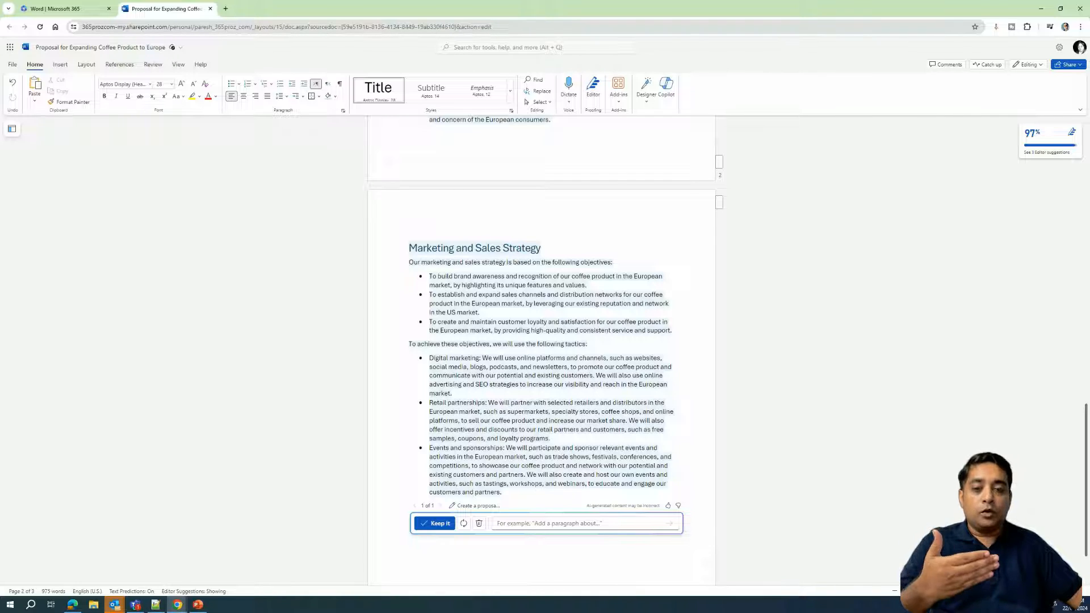
scroll(566, 308, "up", 15)
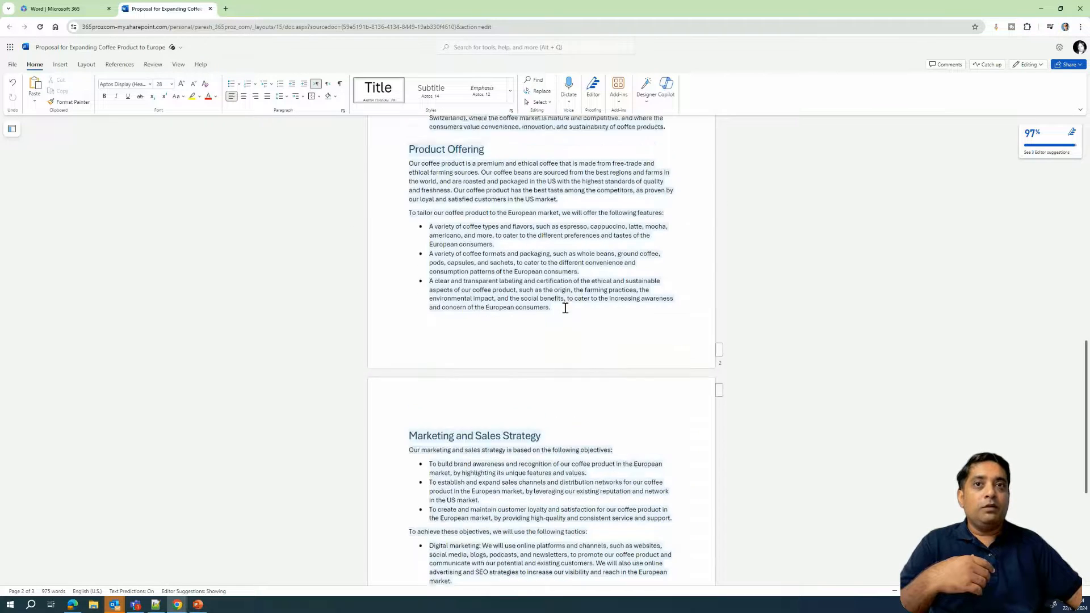
scroll(566, 308, "up", 3)
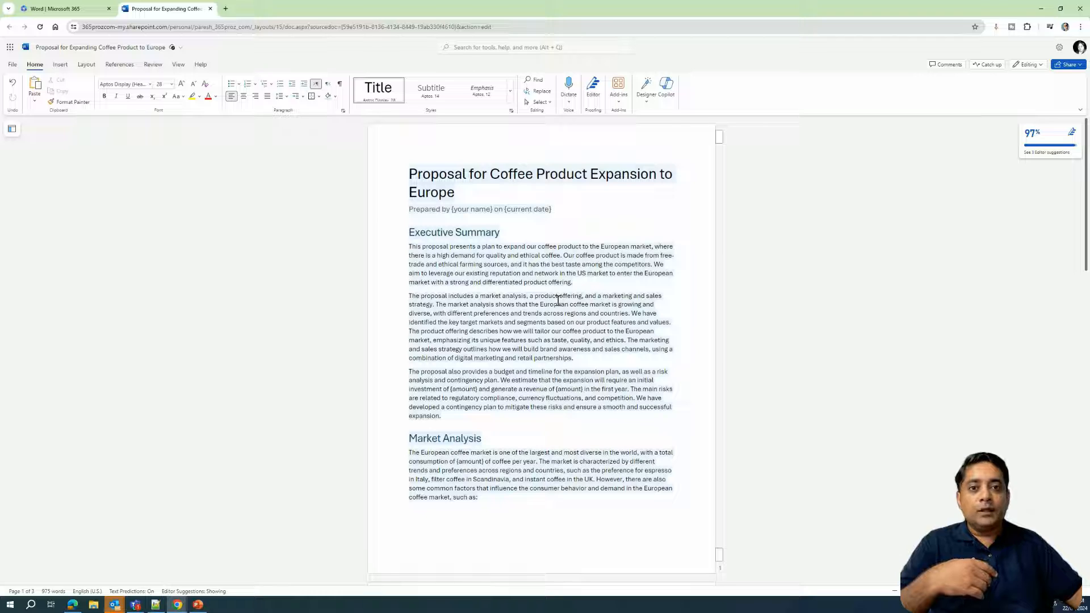
scroll(549, 304, "down", 9)
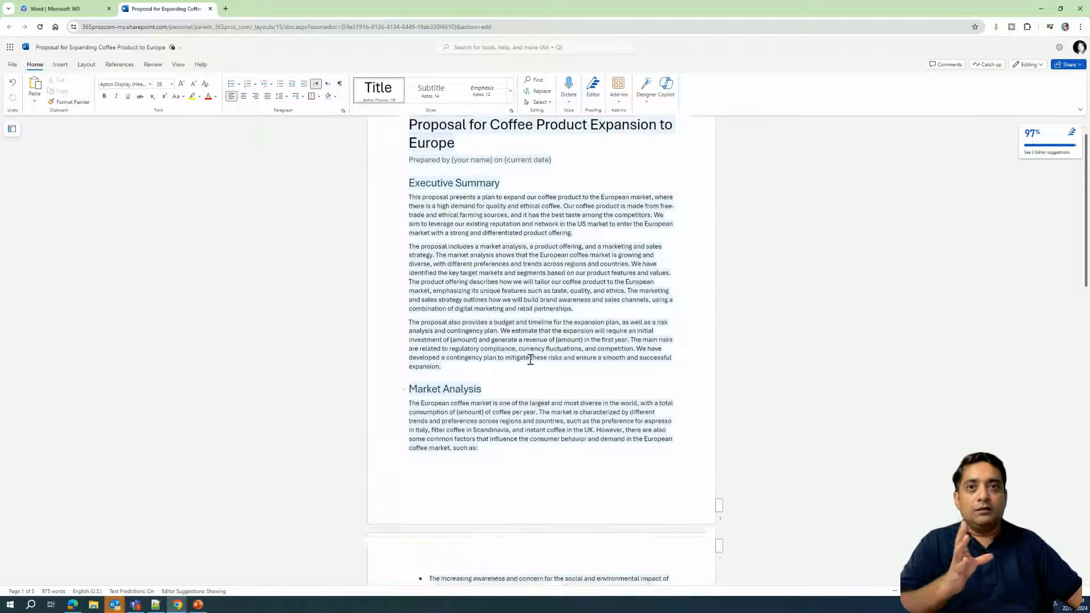
scroll(518, 372, "down", 5)
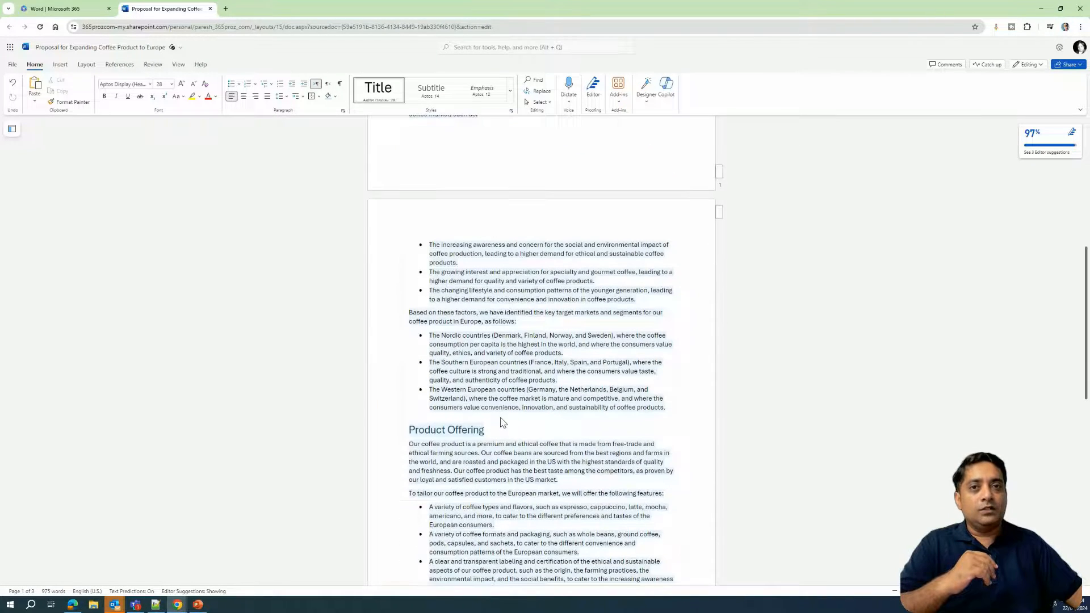
scroll(522, 399, "up", 5)
scroll(522, 400, "up", 9)
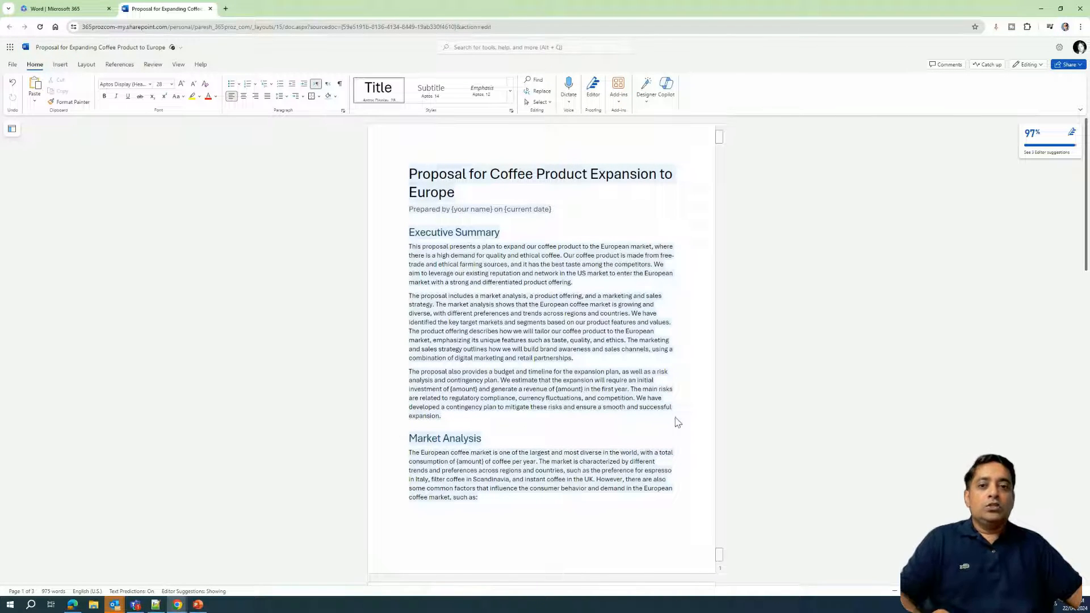
- Regenerate the draft with the refinement instruction "All sections should be in bullet point form."
scroll(655, 474, "down", 1)
scroll(654, 474, "down", 20)
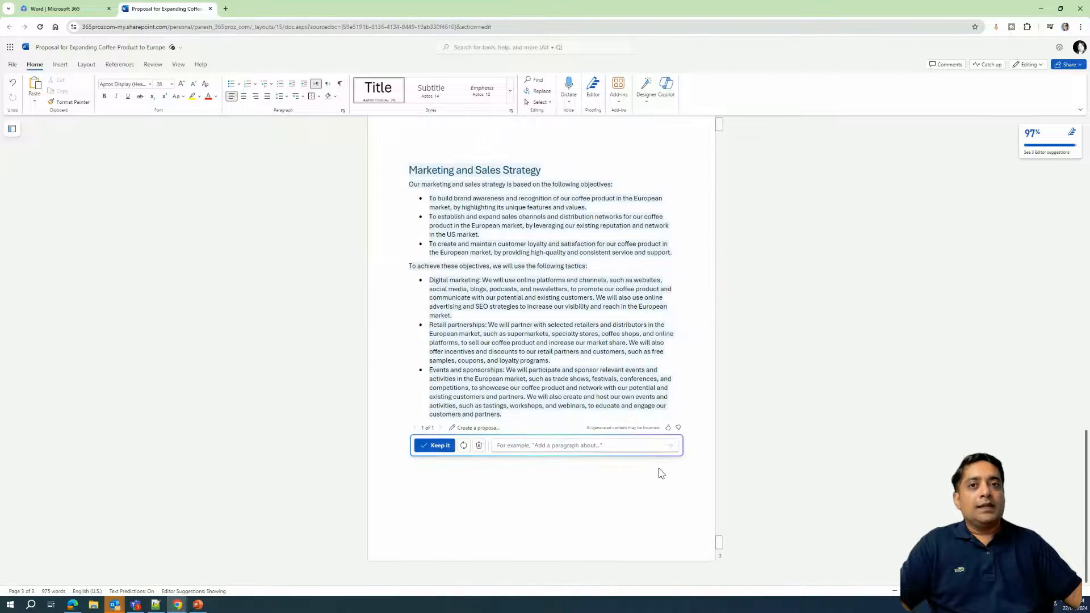
left_click(534, 445)
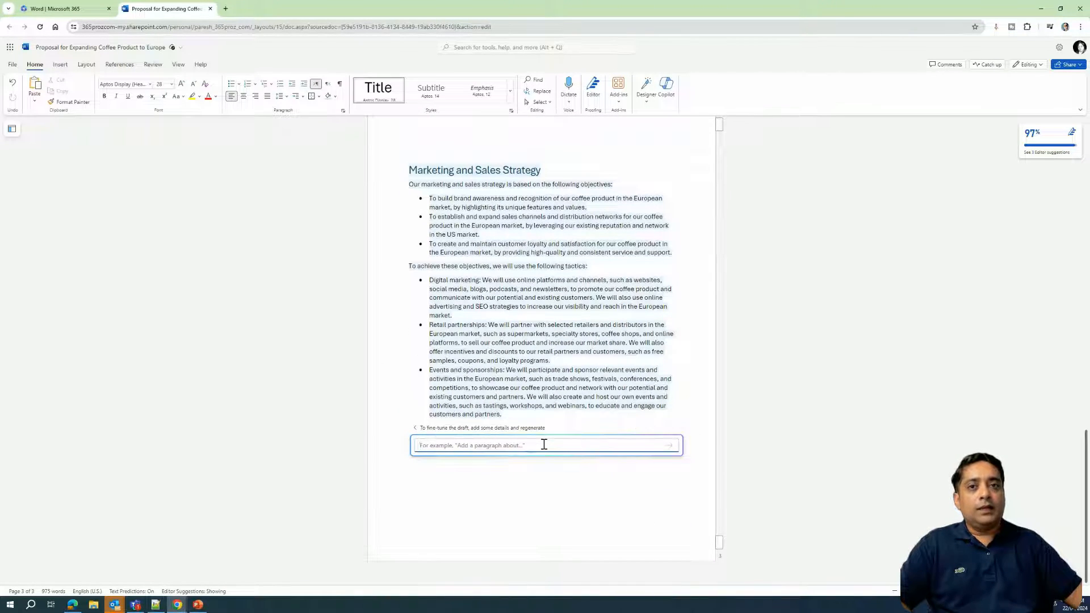
type("All sectio")
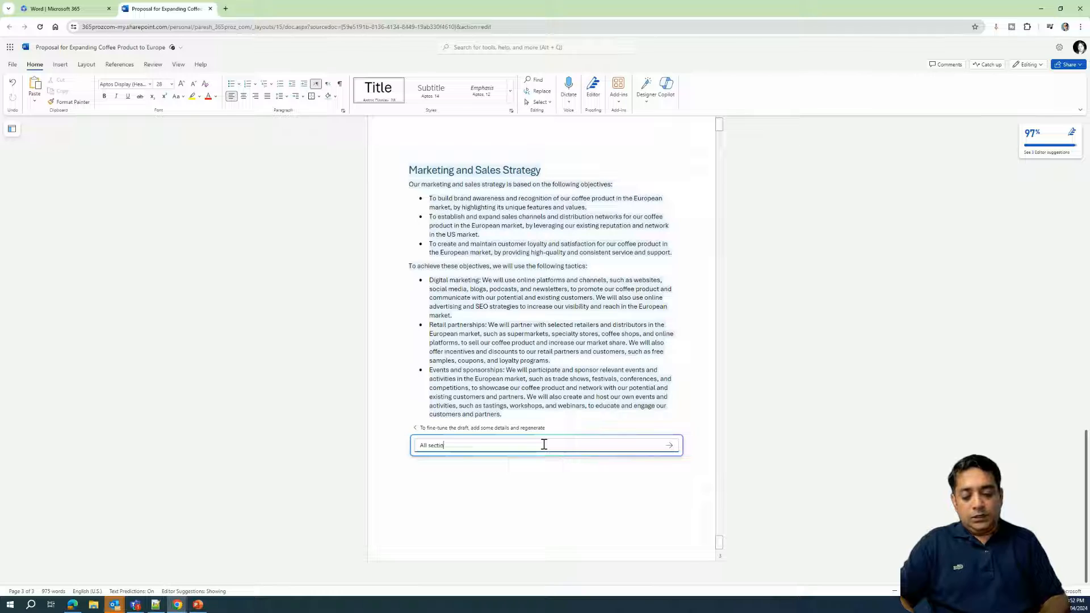
type("ns sho")
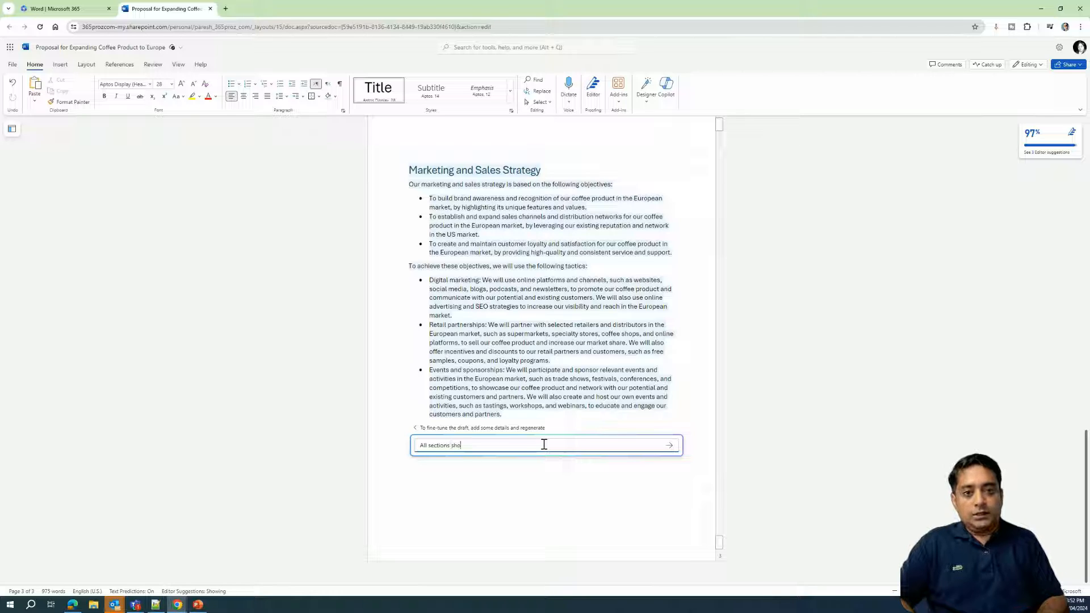
type("uld be in bullet point form.")
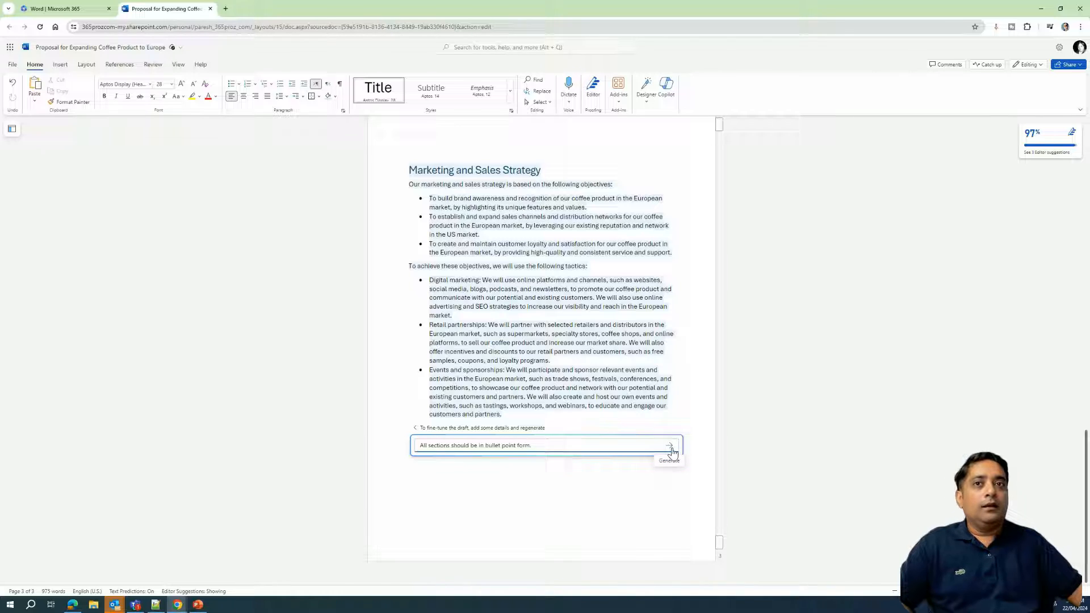
left_click(670, 446)
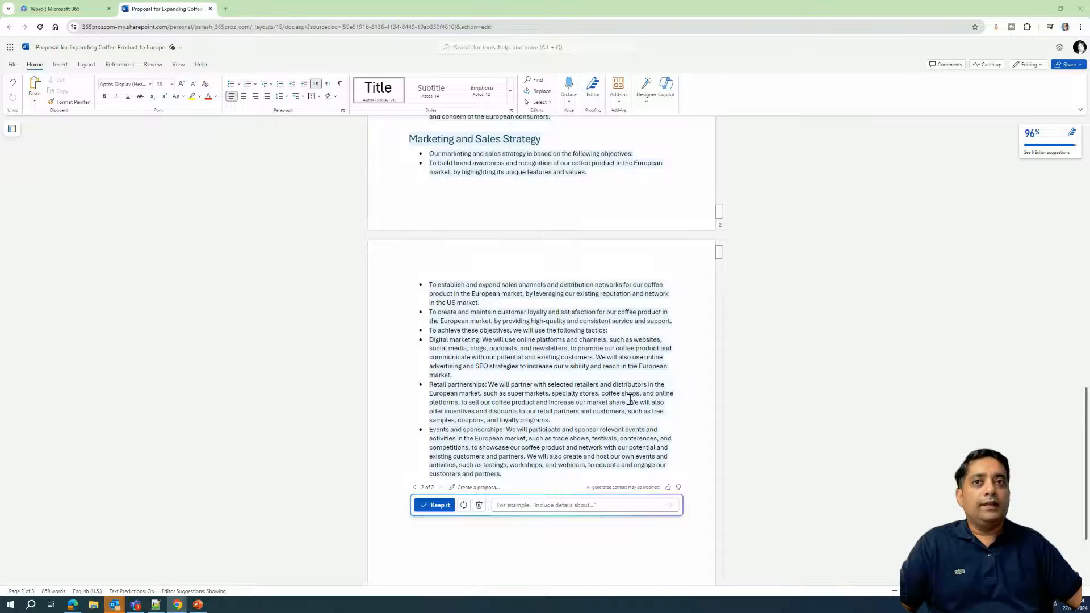
- Check the formatting of the regenerated proposal's sections, from Marketing and Sales Strategy back to the Executive Summary
scroll(629, 400, "up", 2)
scroll(628, 401, "up", 4)
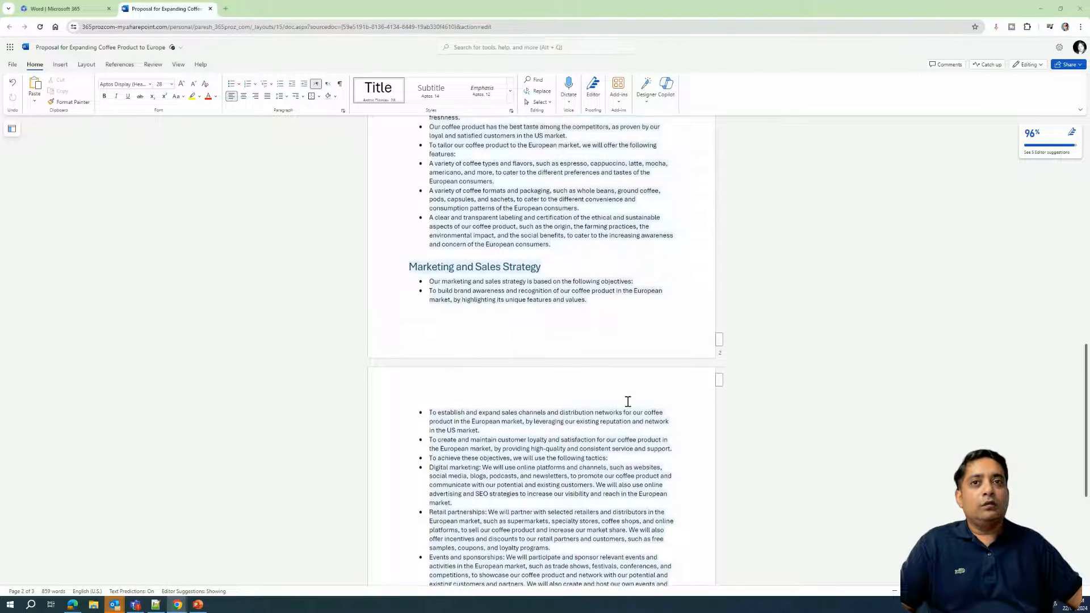
scroll(628, 402, "up", 10)
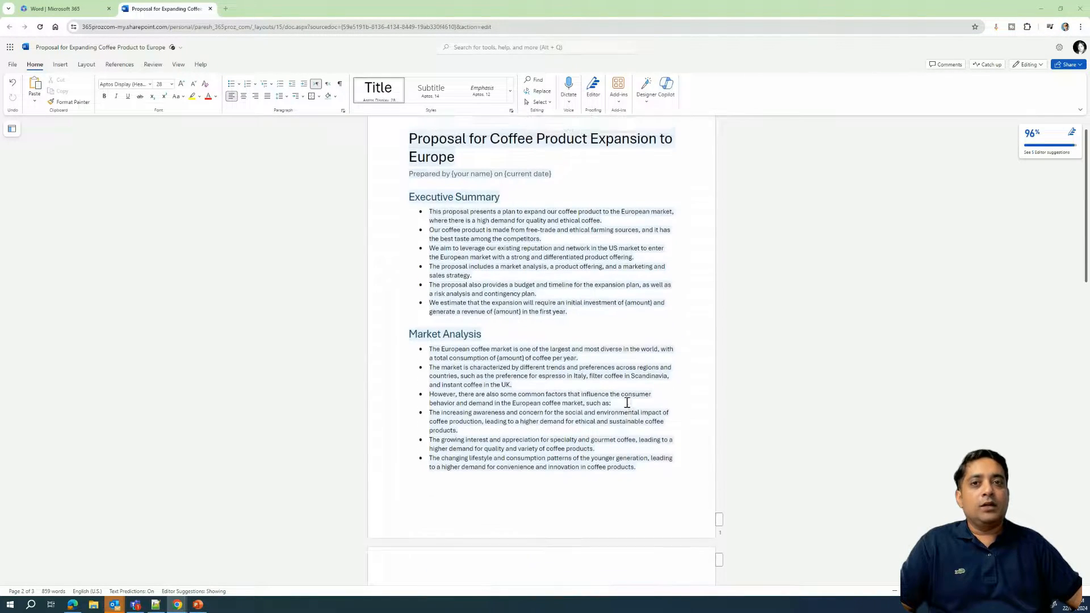